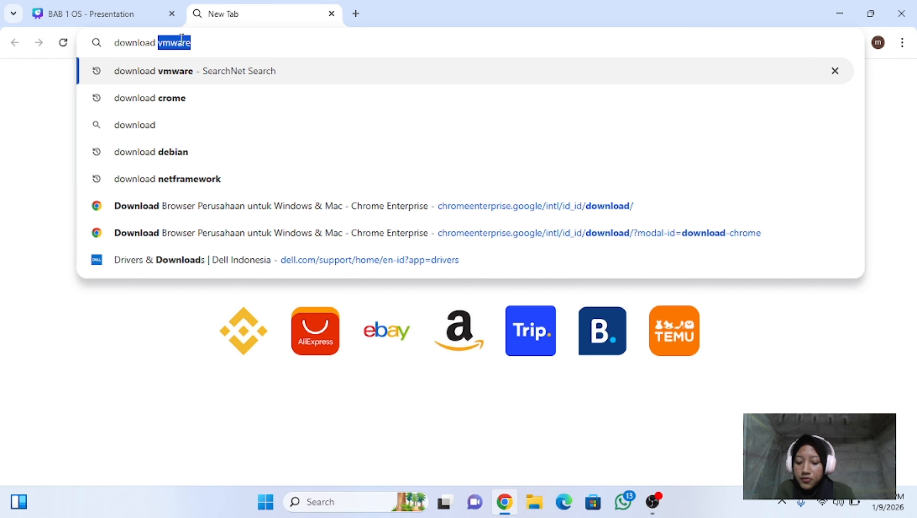
- Search the web for "download virtual box"
{"action": "type", "text": "virt"}
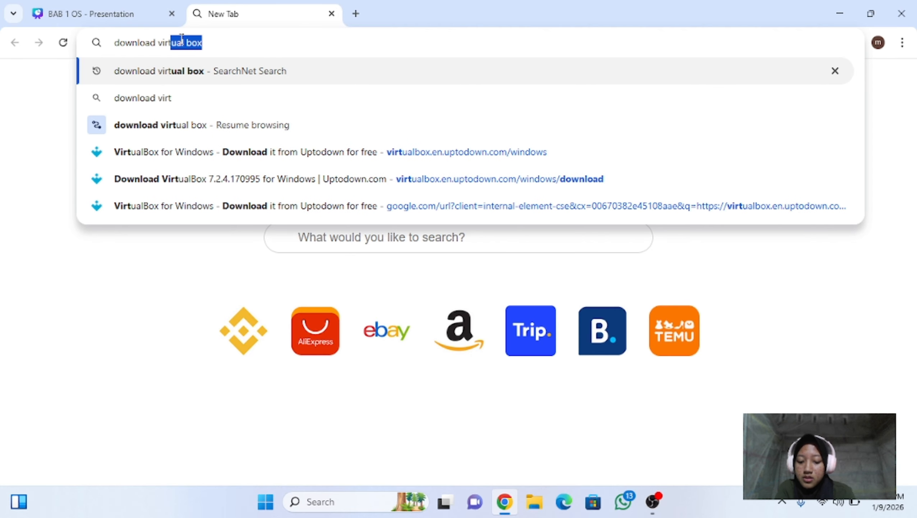
{"action": "type", "text": "uak"}
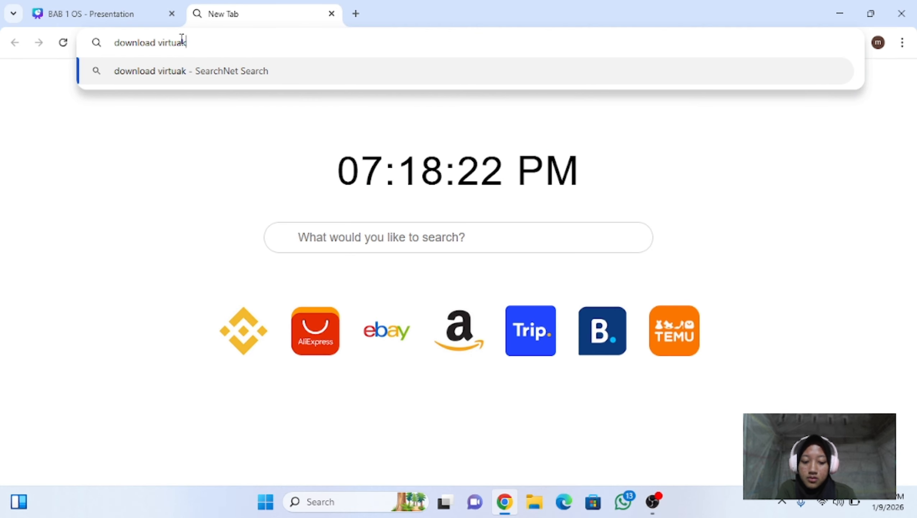
{"action": "key", "text": "BackSpace"}
{"action": "type", "text": "l"}
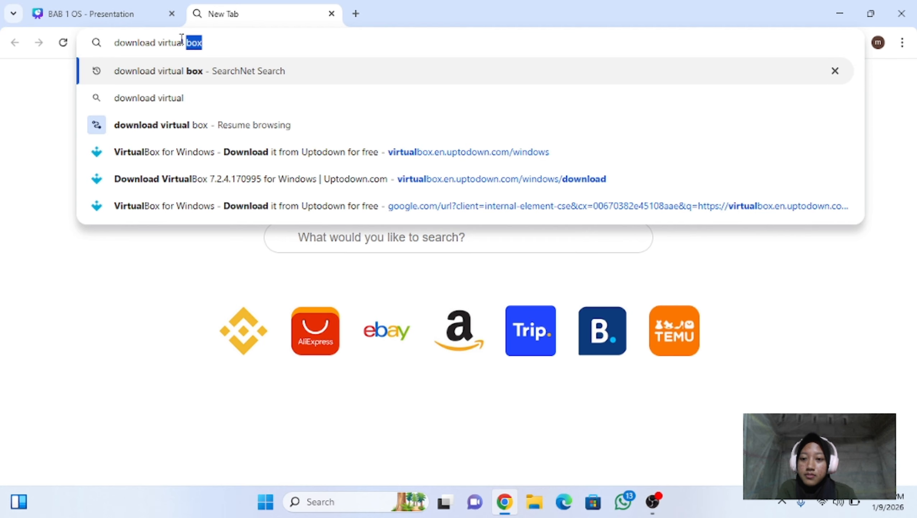
{"action": "type", "text": " box"}
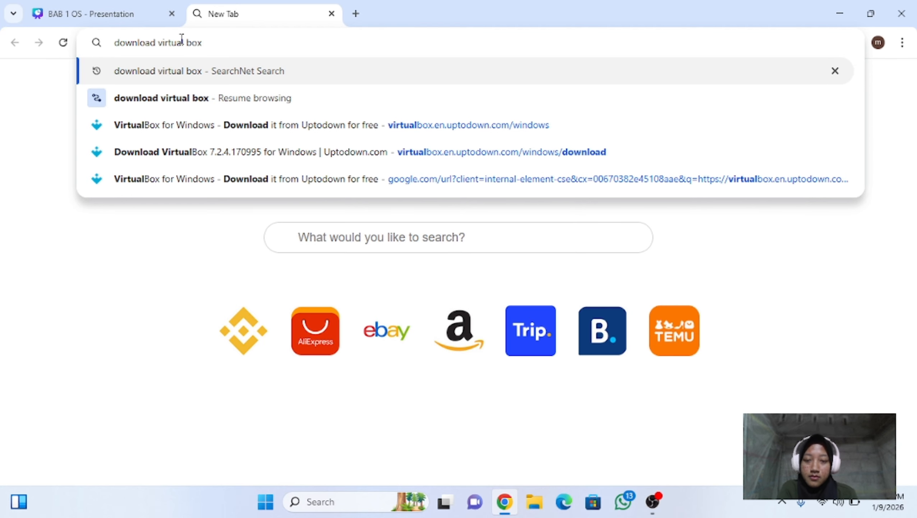
{"action": "key", "text": "Return"}
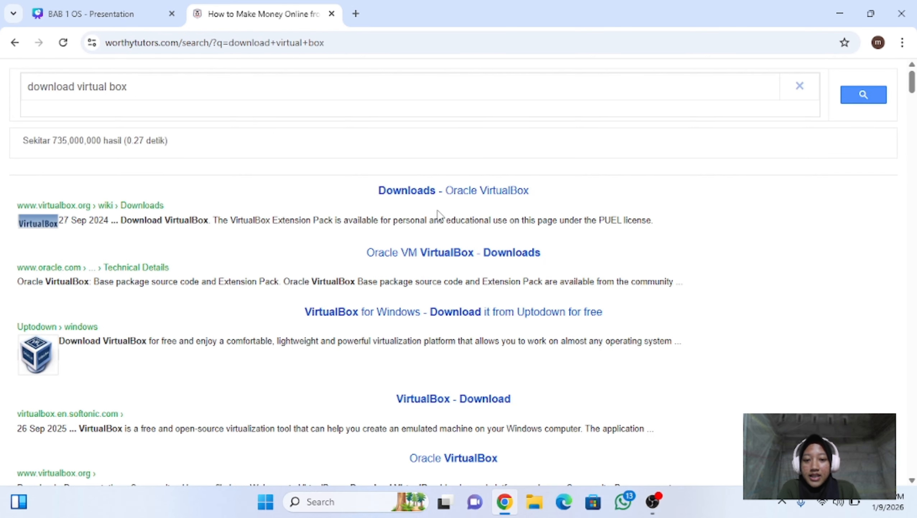
- Open the Oracle VirtualBox downloads page from the results and review the VirtualBox 7.2.4 platform packages
{"action": "left_click", "coordinate": [430, 196]}
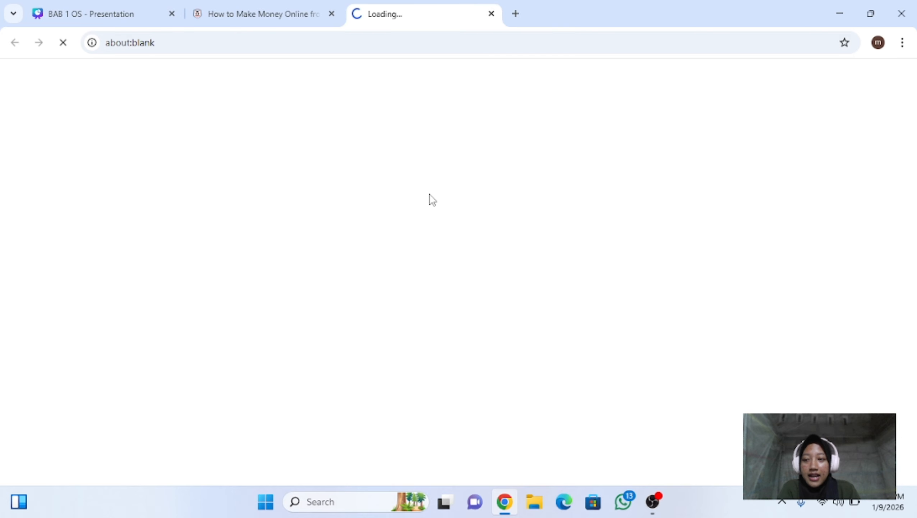
{"action": "scroll", "coordinate": [434, 214], "scroll_direction": "down", "scroll_amount": 2}
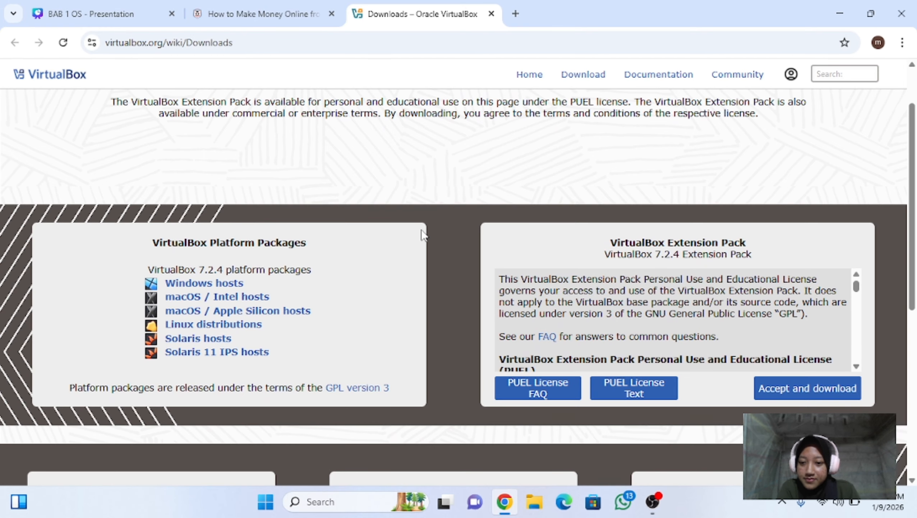
{"action": "scroll", "coordinate": [425, 234], "scroll_direction": "down", "scroll_amount": 2}
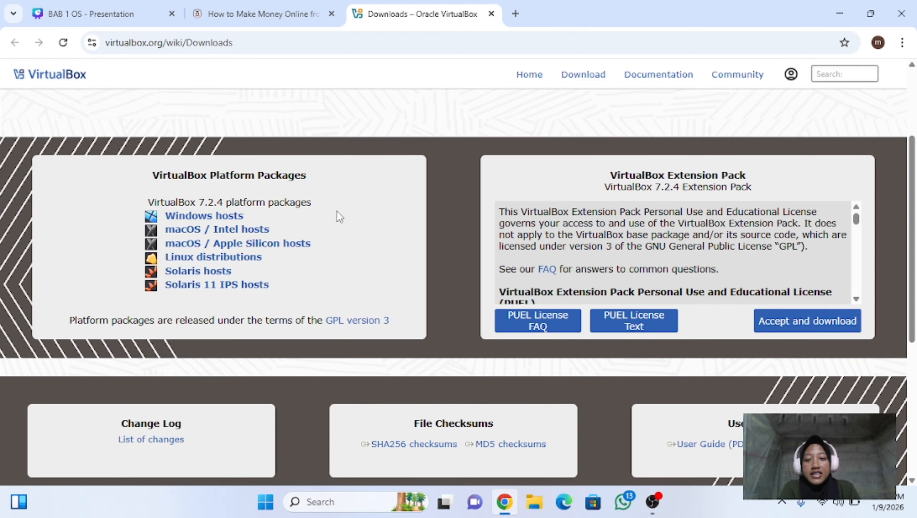
- Install Oracle VM VirtualBox 7.0.26 from the E: drive's Programs folder with default features and shortcuts, starting it after installation
{"action": "left_click", "coordinate": [535, 502]}
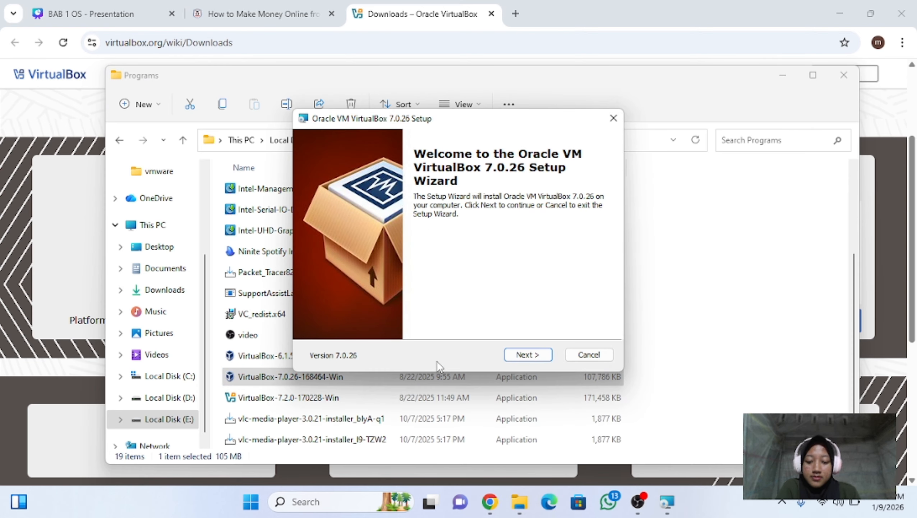
{"action": "left_click", "coordinate": [533, 354]}
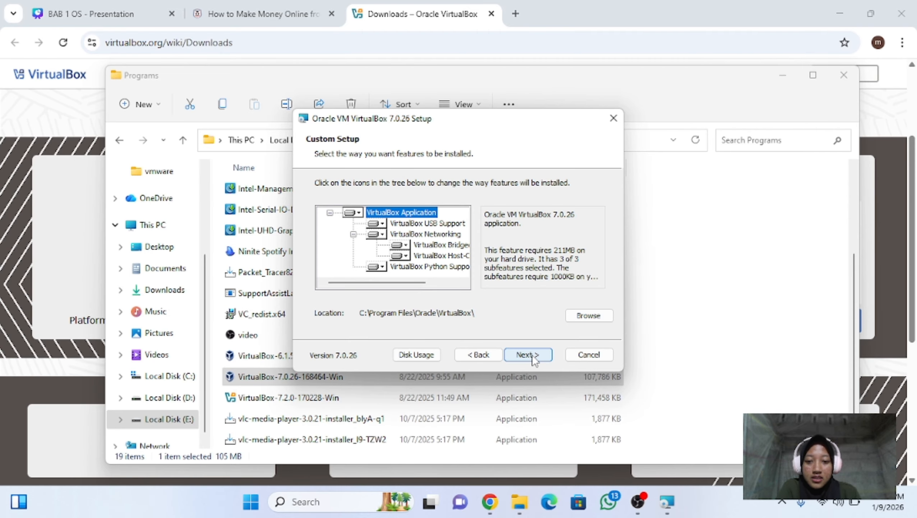
{"action": "left_click", "coordinate": [533, 355]}
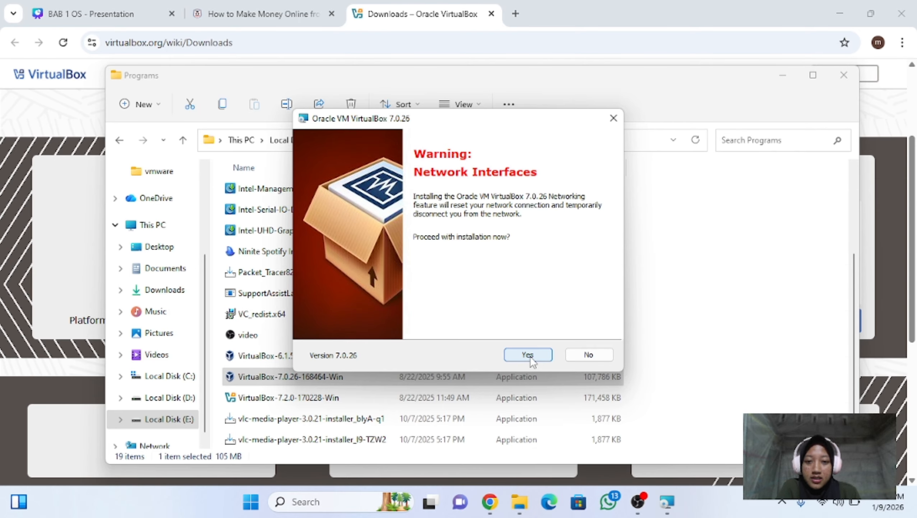
{"action": "left_click", "coordinate": [531, 357]}
{"action": "left_click", "coordinate": [529, 355]}
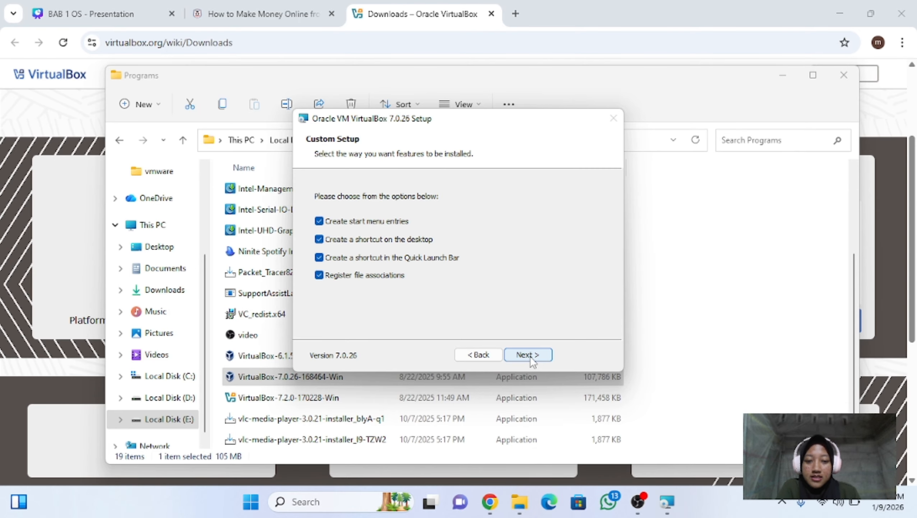
{"action": "left_click", "coordinate": [530, 355]}
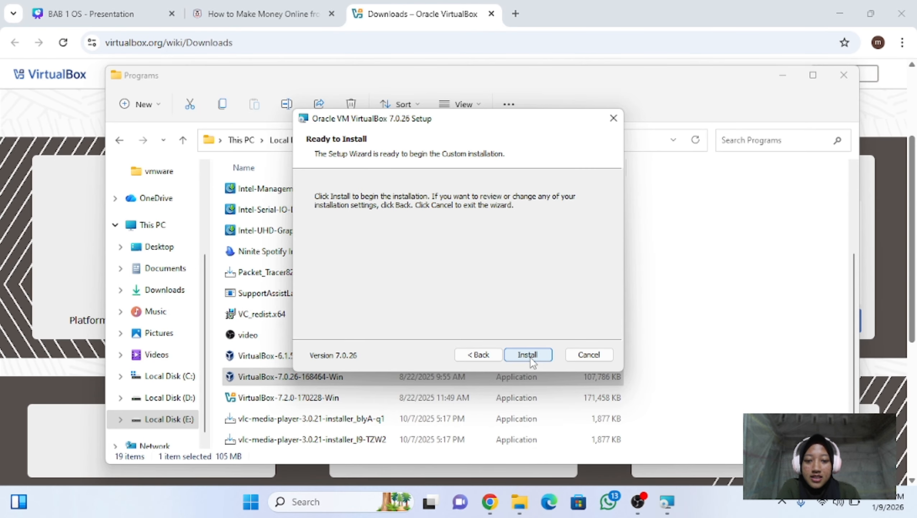
{"action": "left_click", "coordinate": [530, 356]}
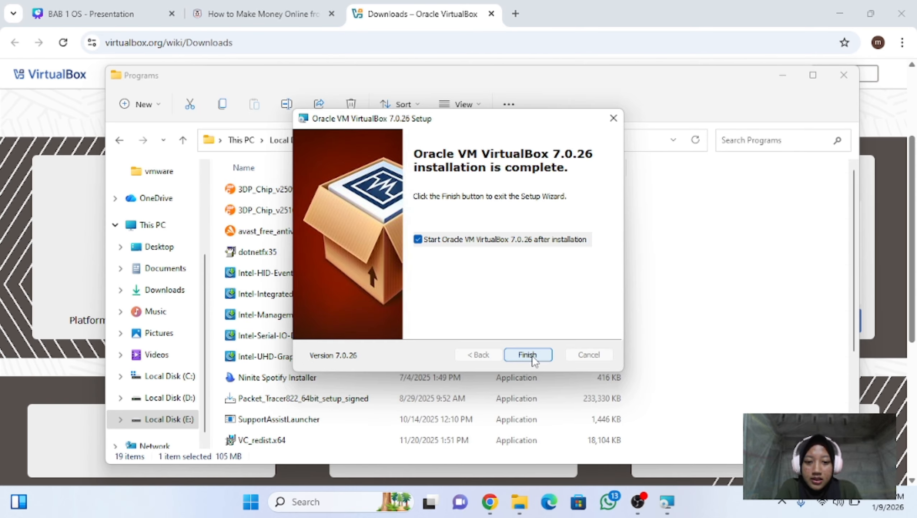
{"action": "left_click", "coordinate": [528, 354]}
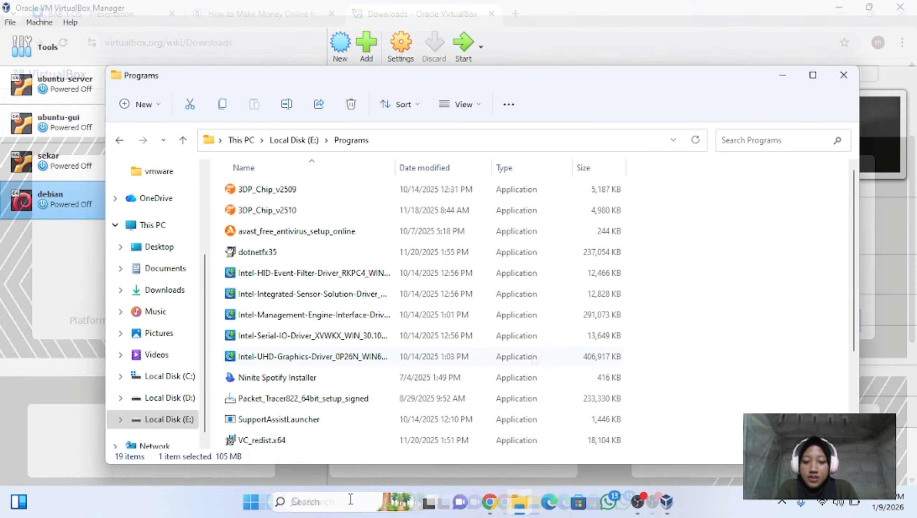
- Search Windows for "virtual box" and open the Oracle VM VirtualBox app
{"action": "left_click", "coordinate": [351, 500]}
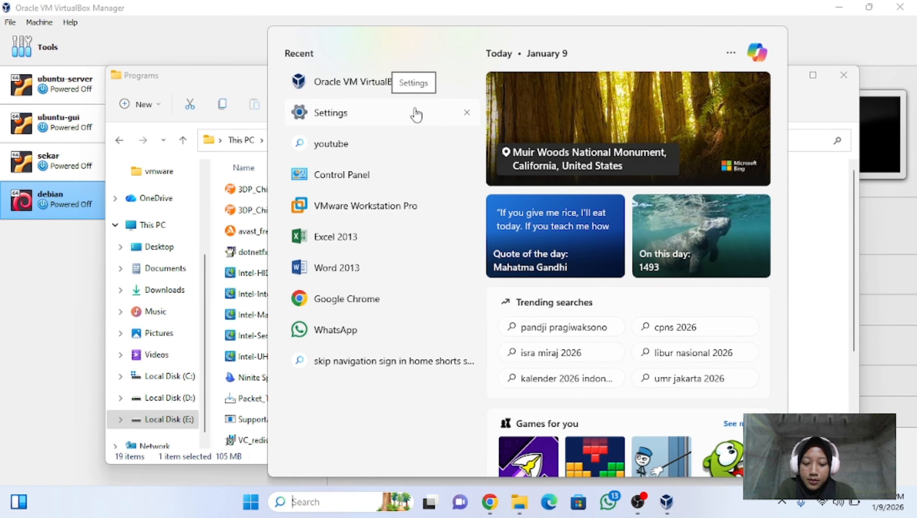
{"action": "type", "text": "virtual"}
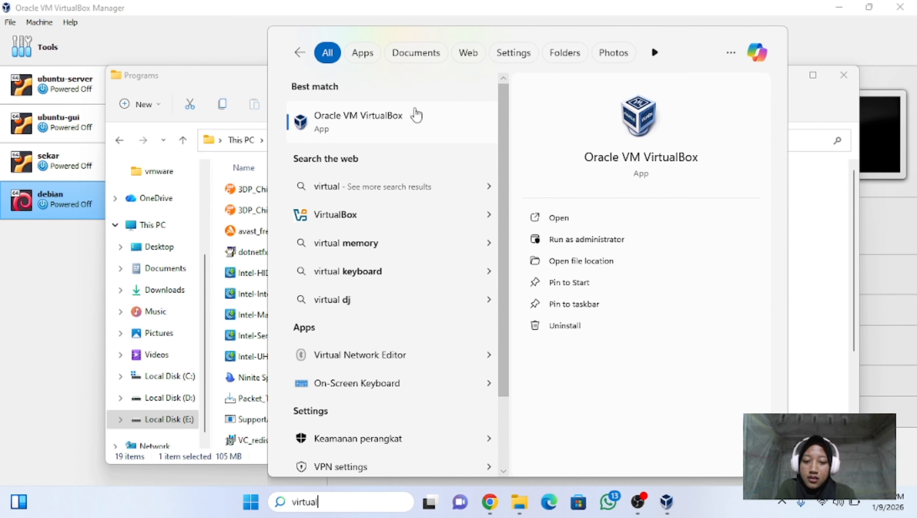
{"action": "type", "text": " bo"}
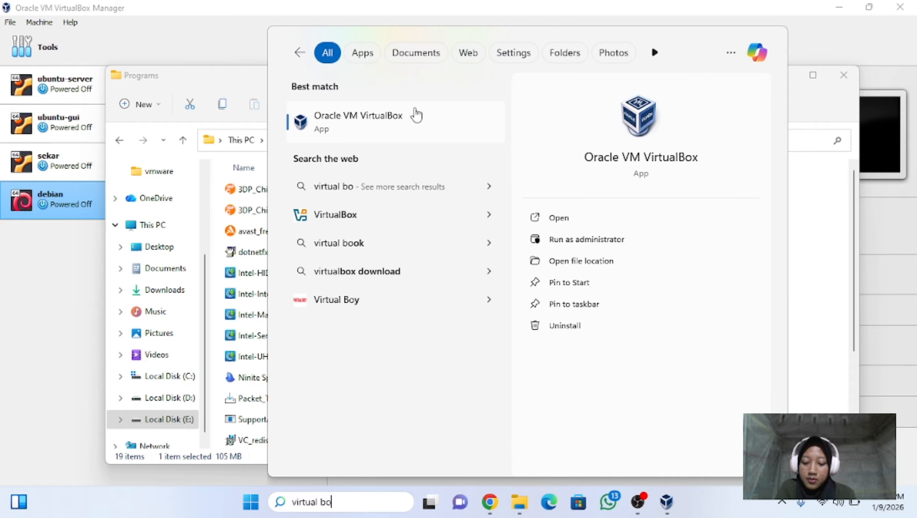
{"action": "type", "text": "x"}
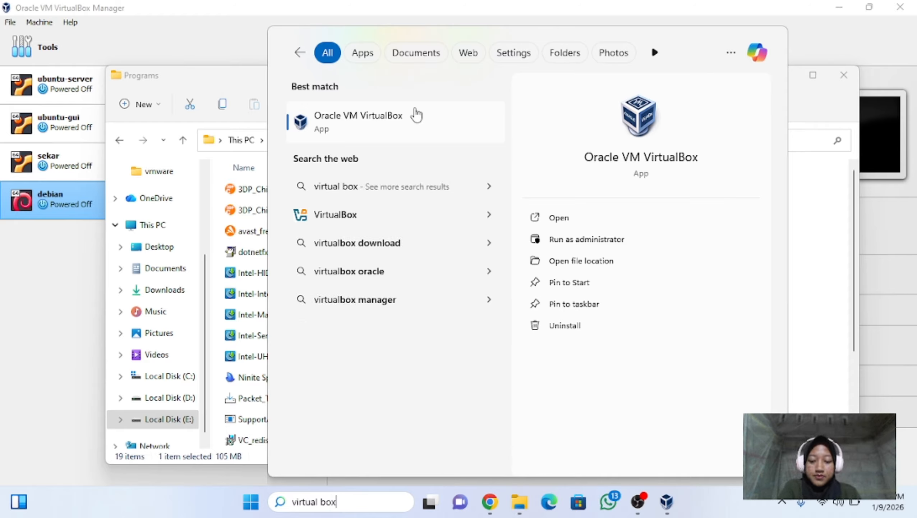
{"action": "left_click", "coordinate": [388, 124]}
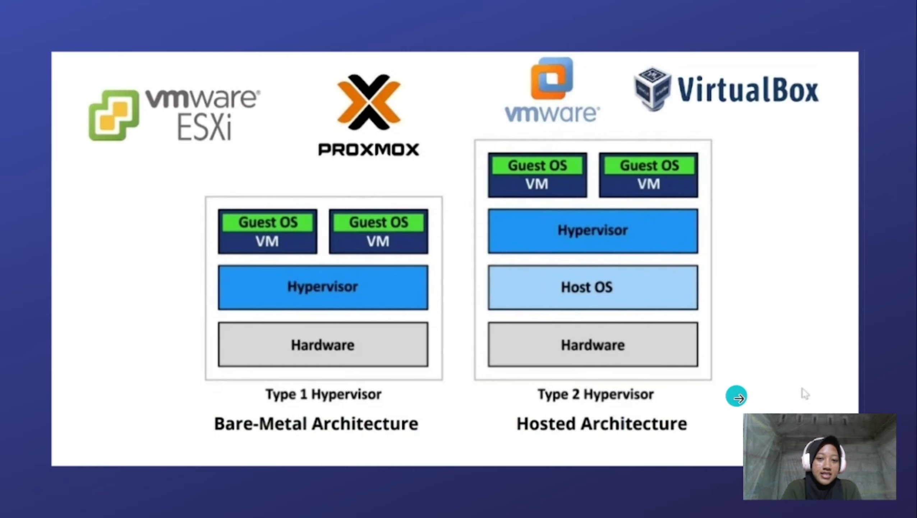
- Exit the full-screen presentation and search the web for "download vmware" in a new browser tab
{"action": "key", "text": "Escape"}
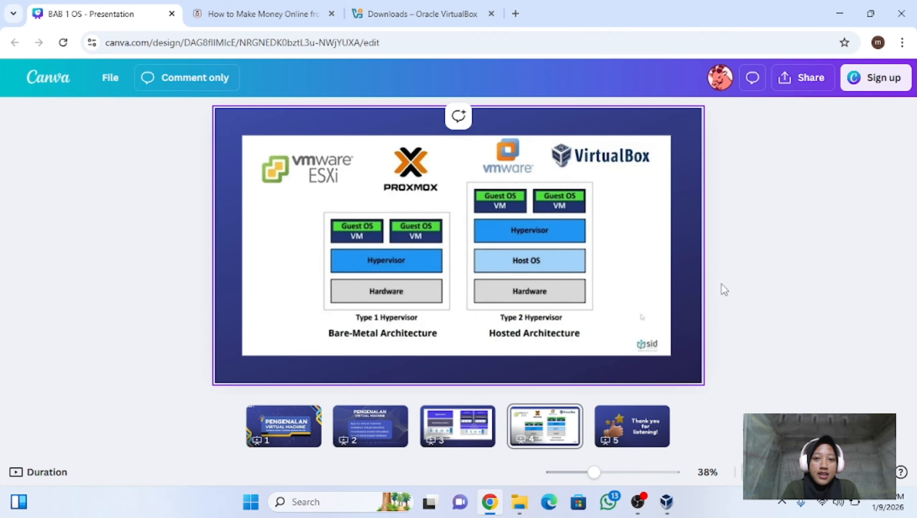
{"action": "left_click", "coordinate": [520, 15]}
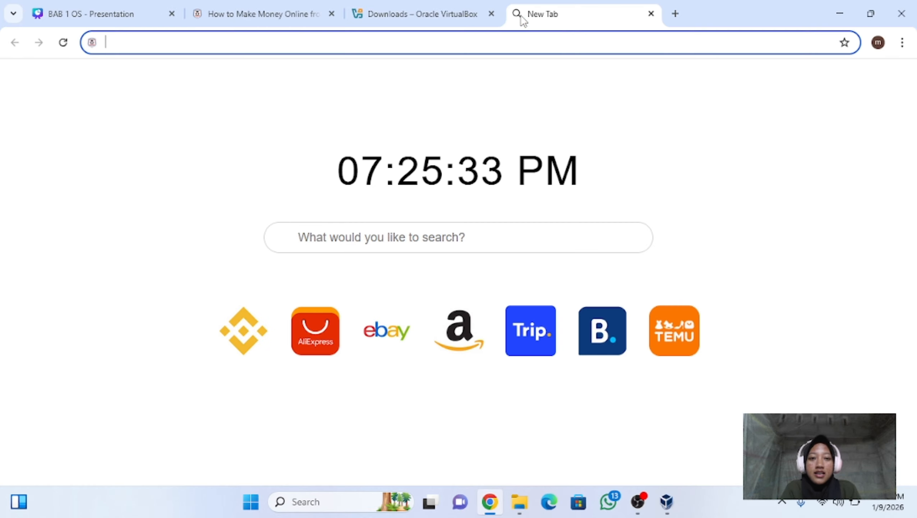
{"action": "type", "text": "d"}
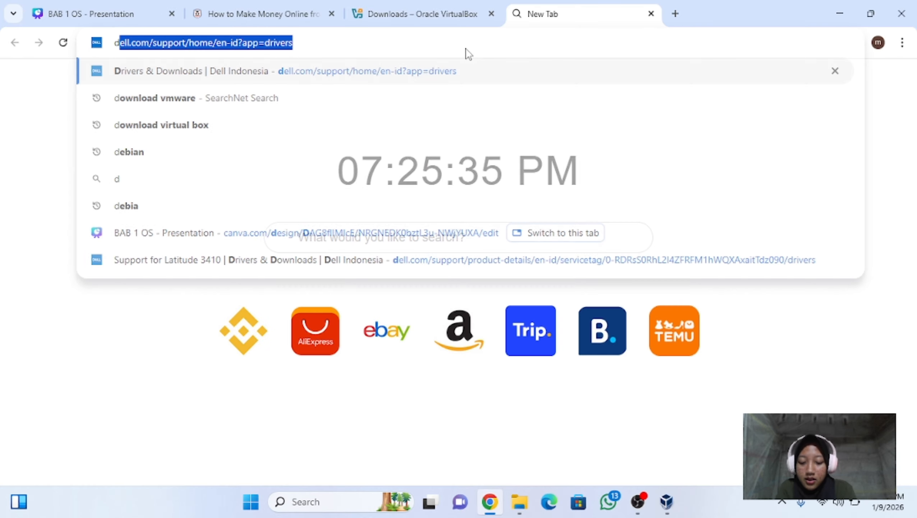
{"action": "type", "text": "ownl"}
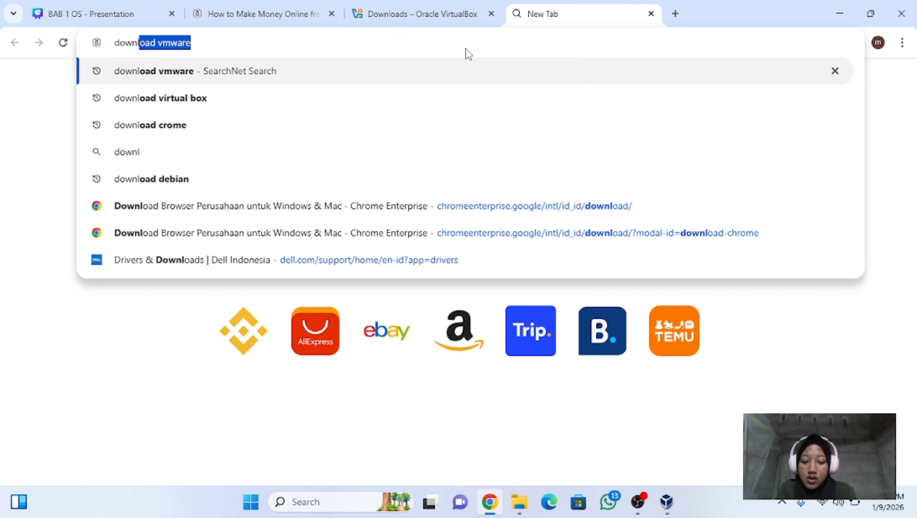
{"action": "type", "text": "oad v"}
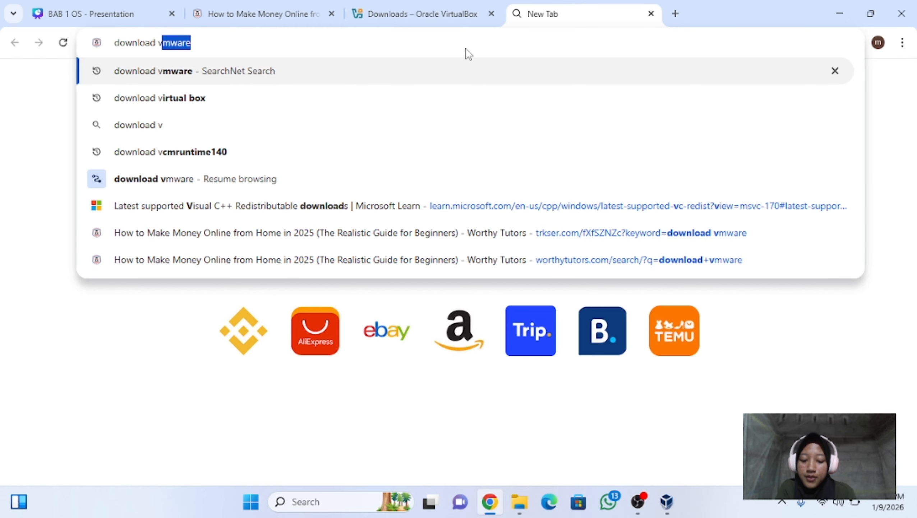
{"action": "type", "text": "mwae"}
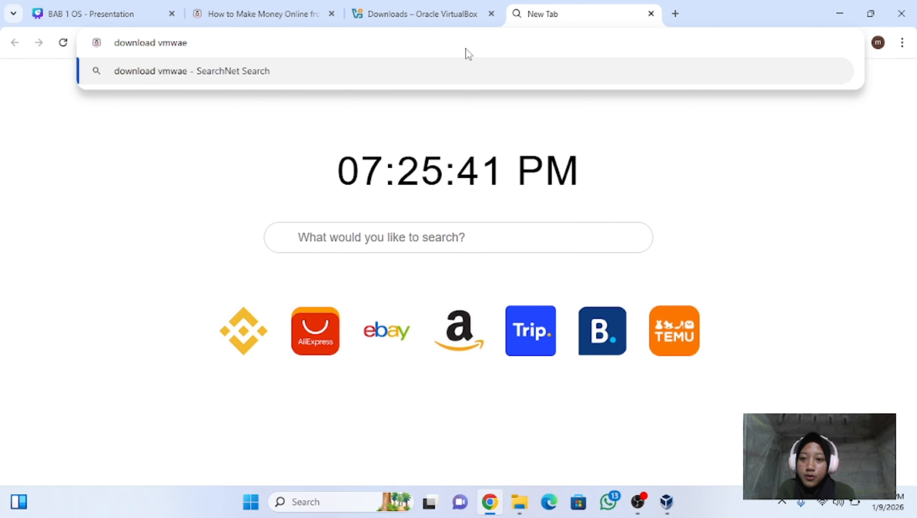
{"action": "key", "text": "BackSpace"}
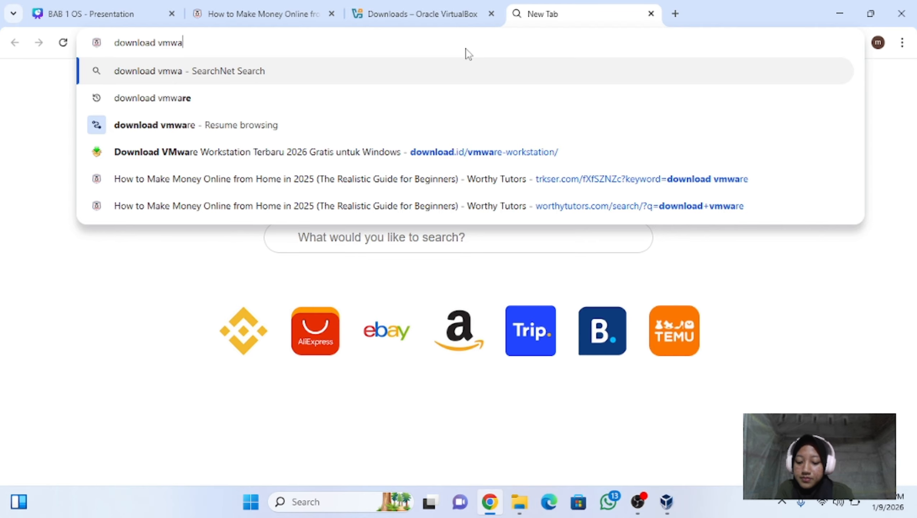
{"action": "type", "text": "re"}
{"action": "key", "text": "Return"}
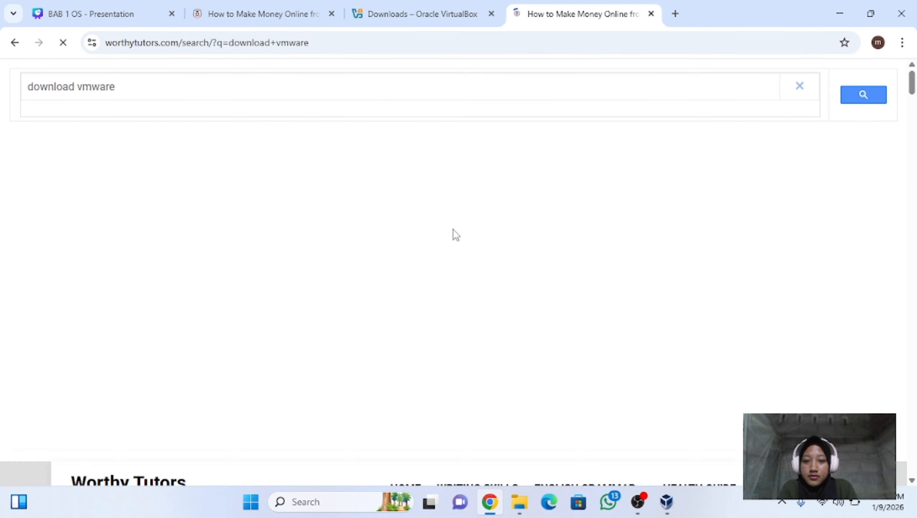
- Open VMware's Fusion and Workstation page from the results and review the download options for Mac and PC
{"action": "scroll", "coordinate": [456, 235], "scroll_direction": "down", "scroll_amount": 10}
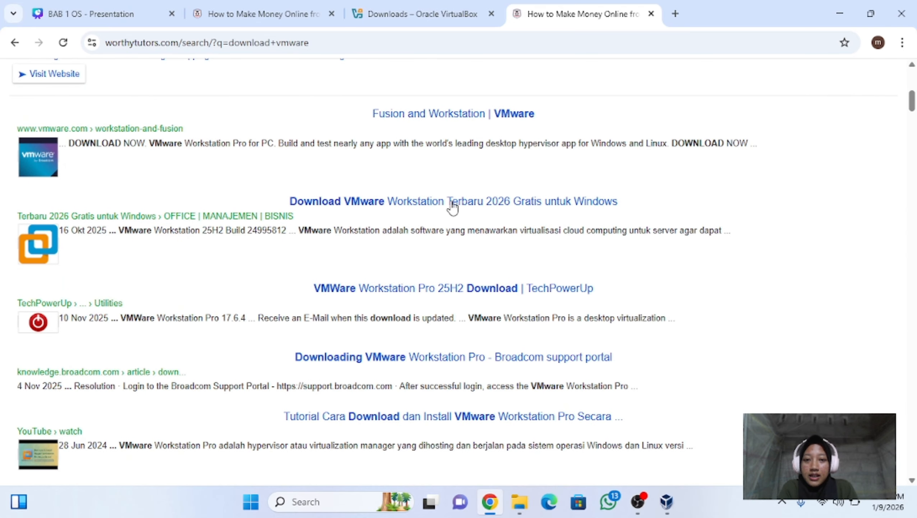
{"action": "left_click", "coordinate": [449, 125]}
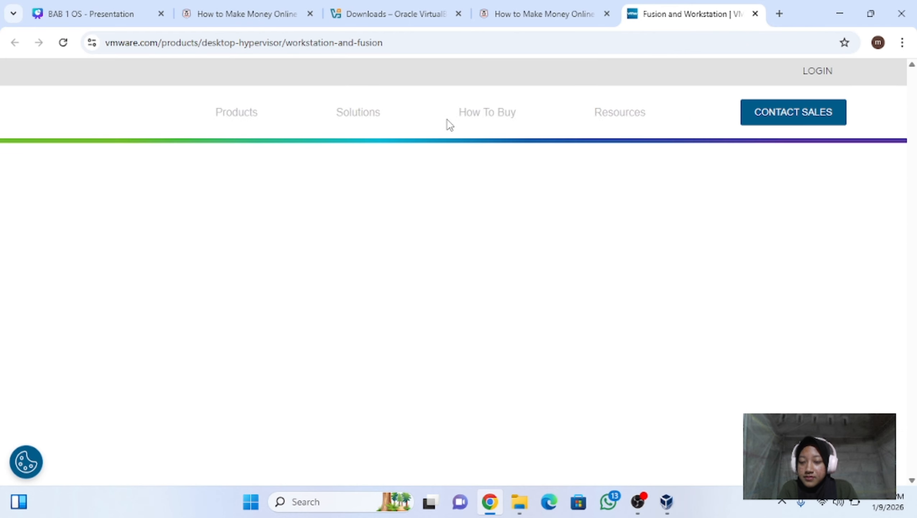
{"action": "scroll", "coordinate": [446, 126], "scroll_direction": "down", "scroll_amount": 8}
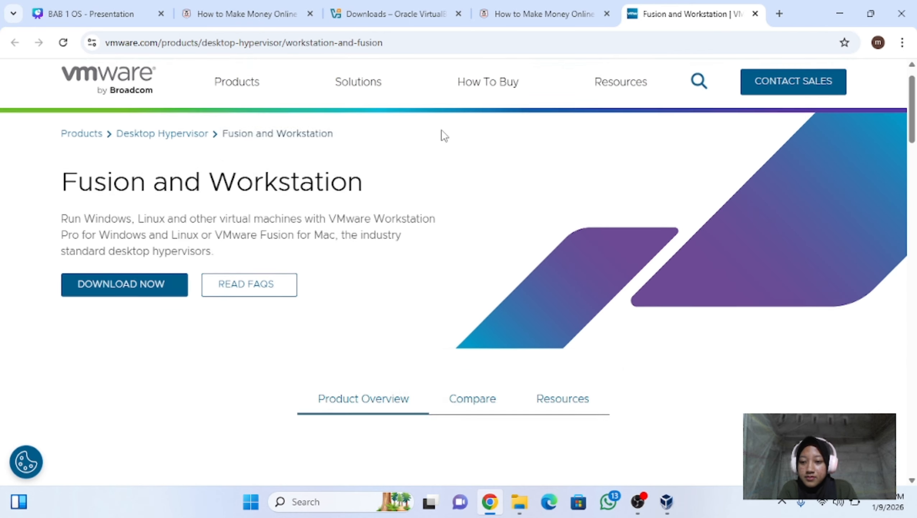
{"action": "scroll", "coordinate": [442, 132], "scroll_direction": "down", "scroll_amount": 5}
{"action": "scroll", "coordinate": [441, 135], "scroll_direction": "up", "scroll_amount": 5}
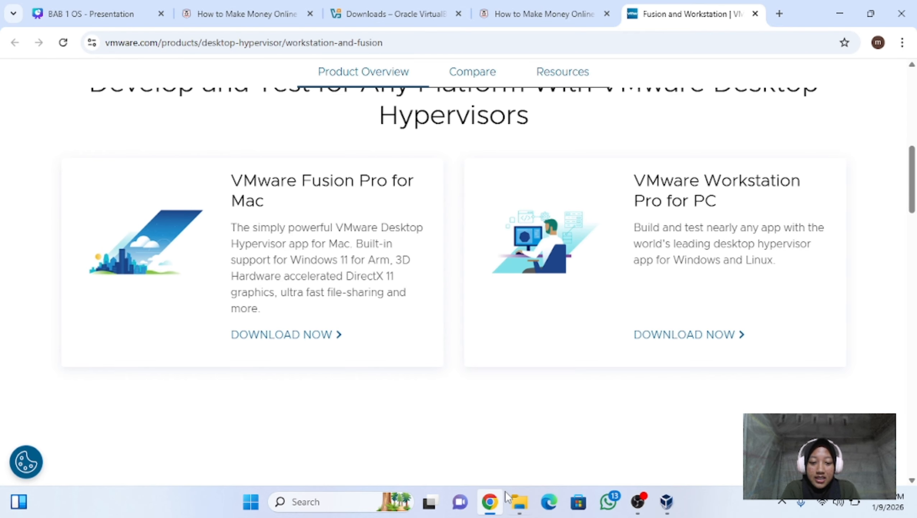
- Try to install VMware Workstation 16 Pro v16.2.4 from the LAB SID folder on the E: drive, and exit the setup wizard
{"action": "left_click", "coordinate": [519, 501]}
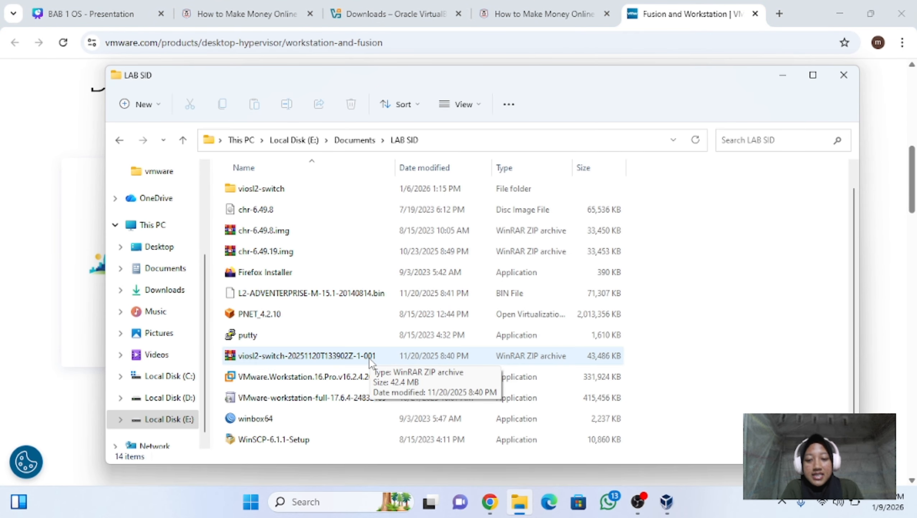
{"action": "left_click", "coordinate": [347, 378]}
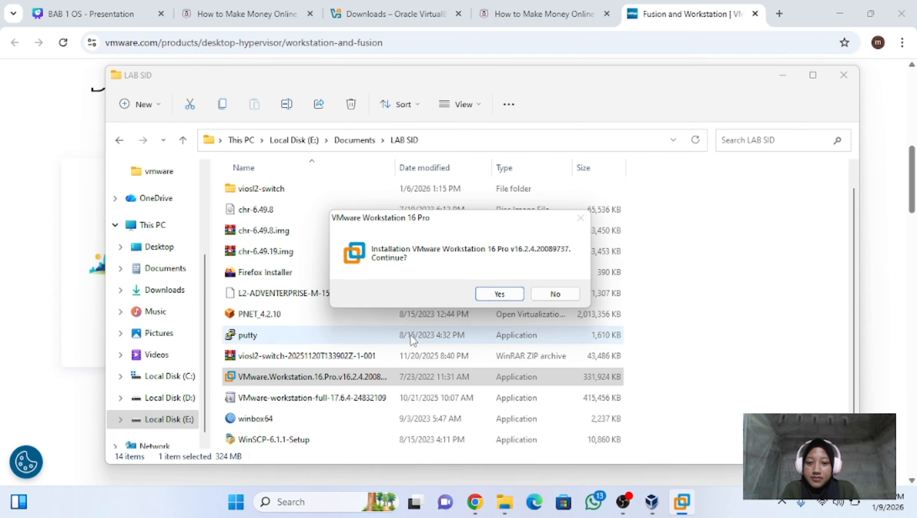
{"action": "left_click", "coordinate": [487, 293]}
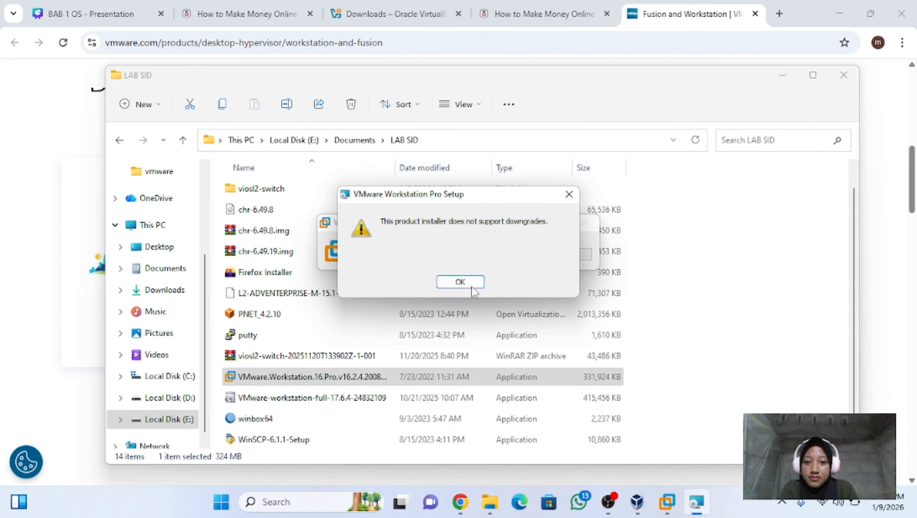
{"action": "left_click", "coordinate": [470, 286]}
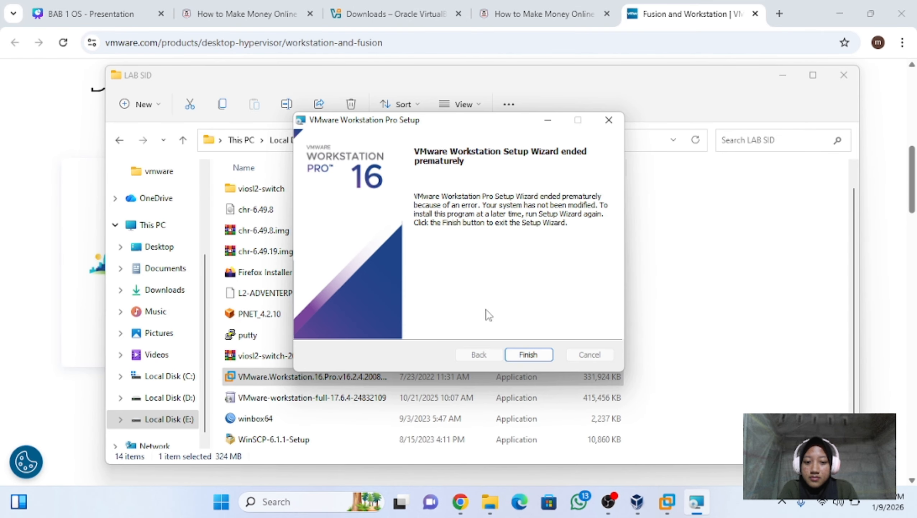
{"action": "left_click", "coordinate": [531, 355]}
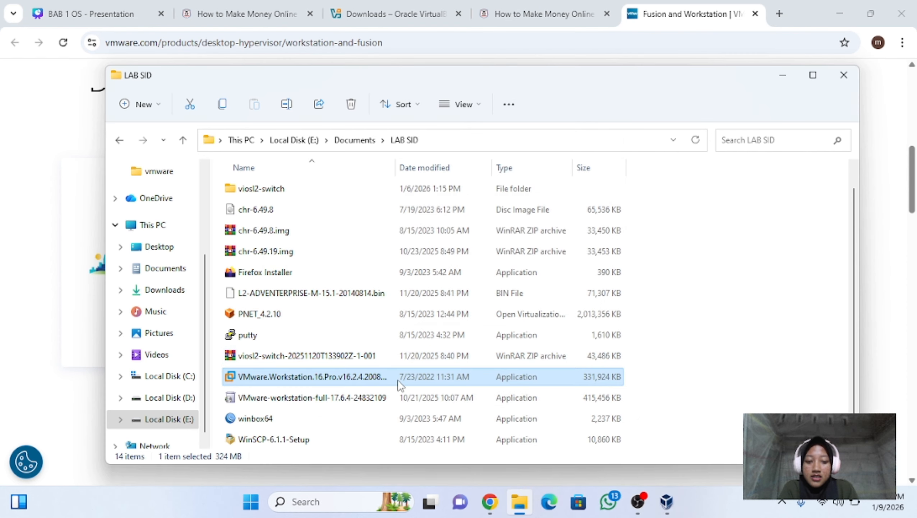
- Search Windows for "vmware", open the VMware Workstation Pro app and maximize its window
{"action": "left_click", "coordinate": [318, 503]}
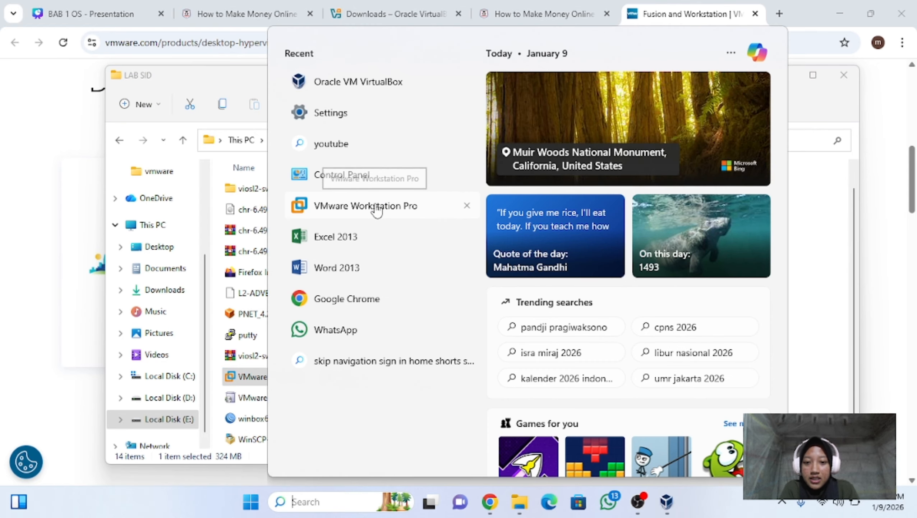
{"action": "type", "text": "vmware"}
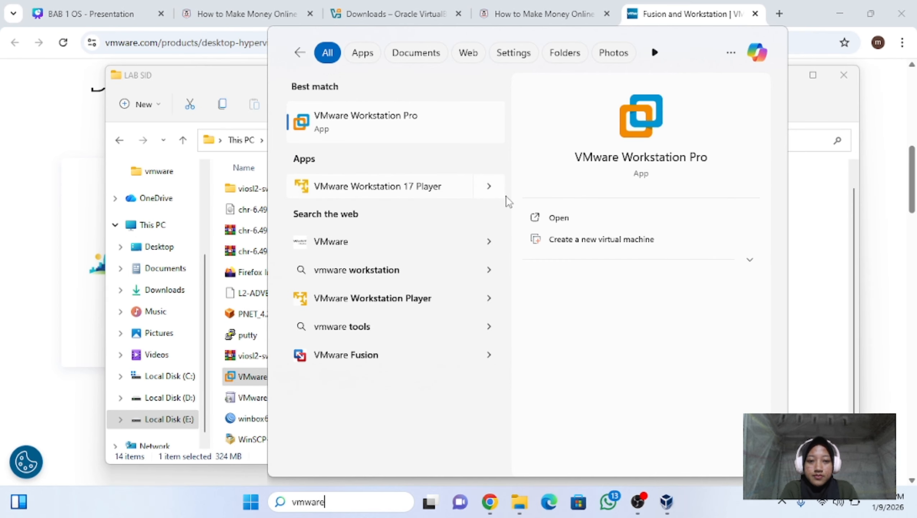
{"action": "left_click", "coordinate": [559, 219]}
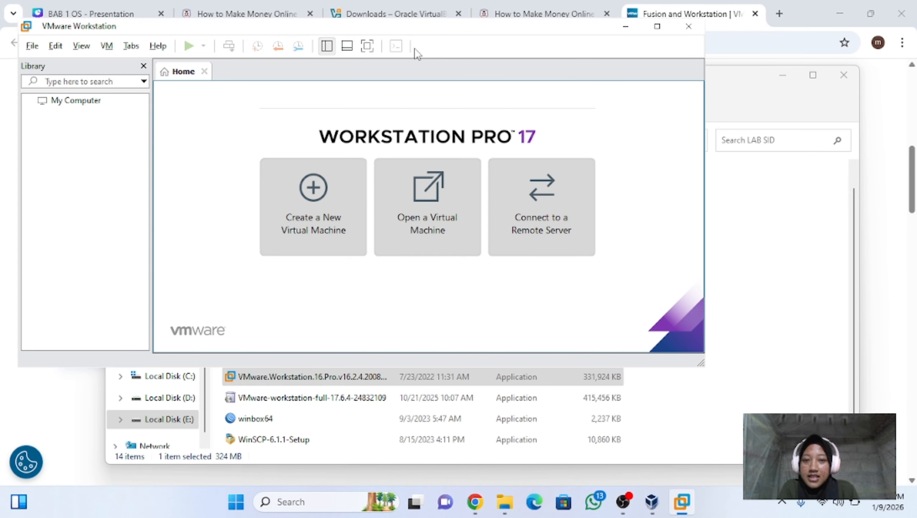
{"action": "left_click", "coordinate": [657, 26]}
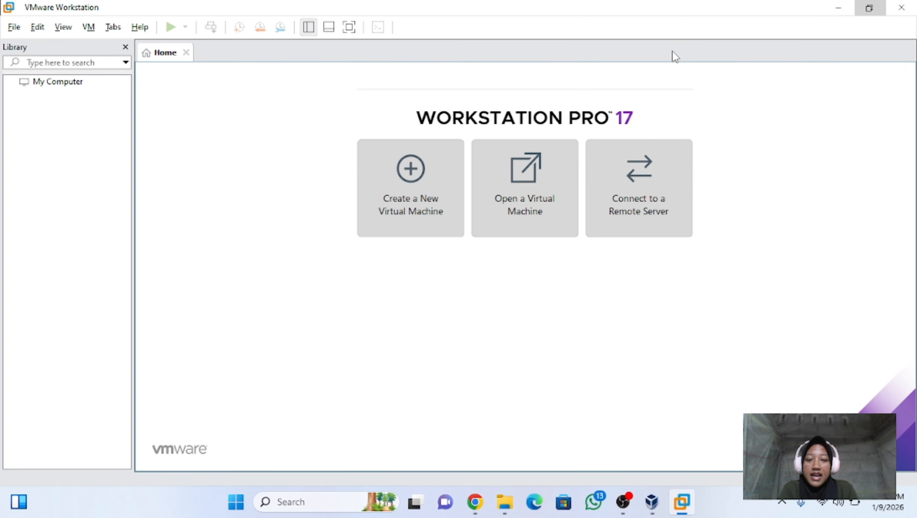